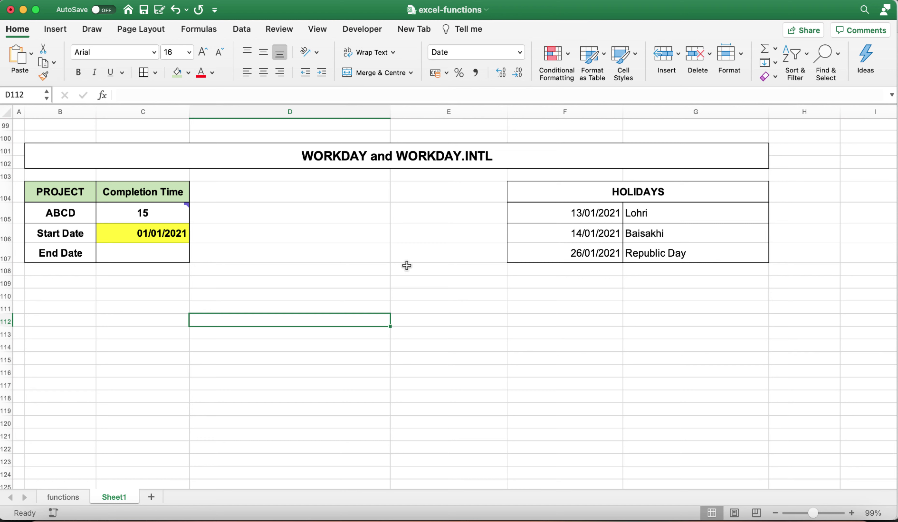
Step: Review the project table: project ABCD, 15-day completion time and 01/01/2021 start date
{"action": "left_click", "coordinate": [63, 191]}
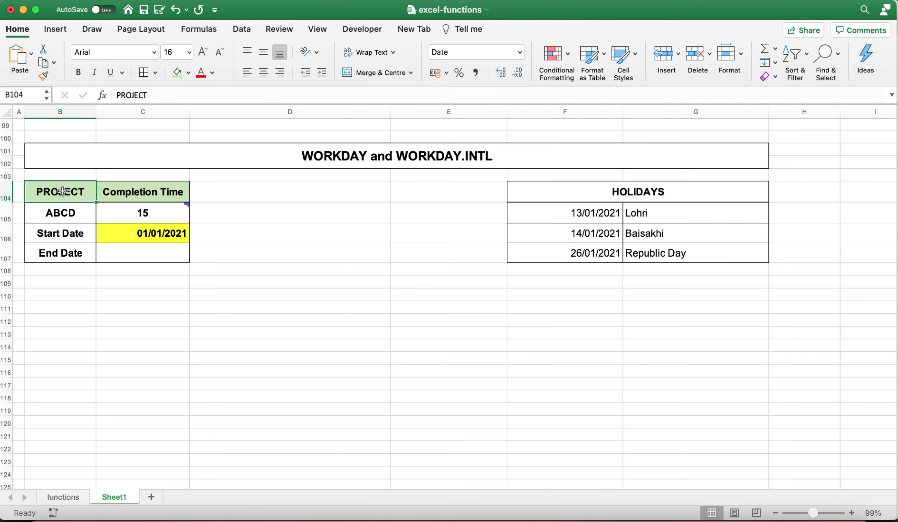
{"action": "left_click", "coordinate": [71, 212]}
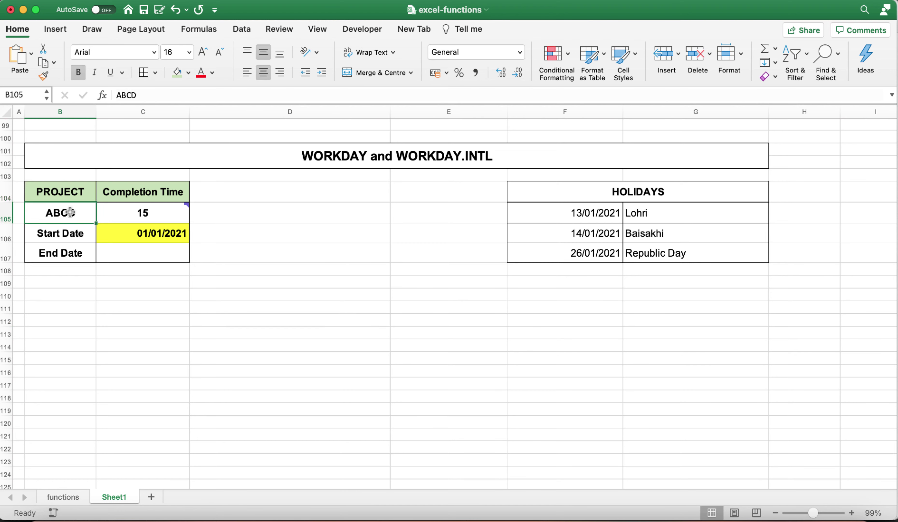
{"action": "left_click", "coordinate": [124, 193]}
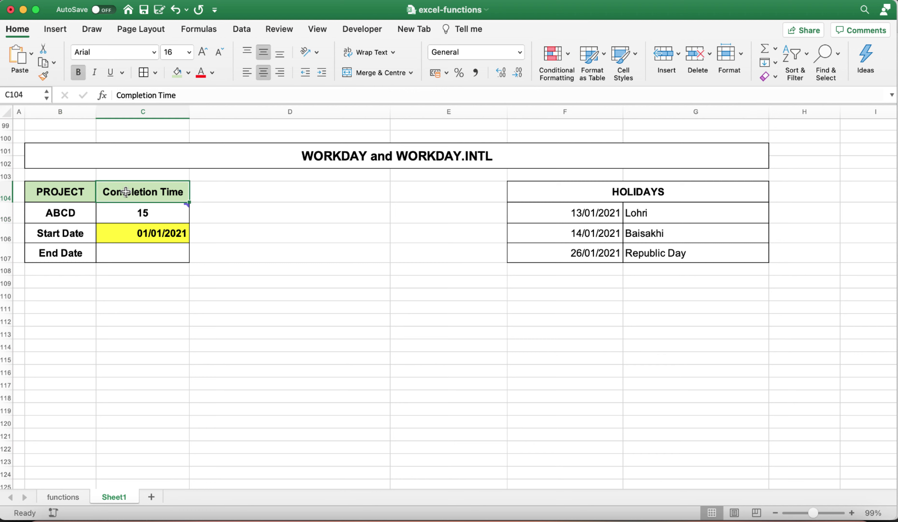
{"action": "left_click", "coordinate": [143, 213]}
{"action": "type", "text": "15"}
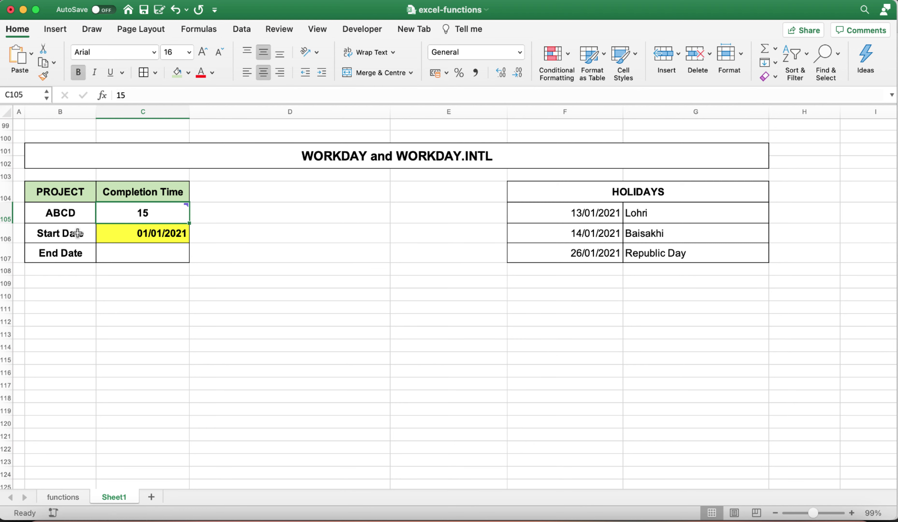
{"action": "left_click", "coordinate": [85, 235]}
{"action": "left_click", "coordinate": [143, 231]}
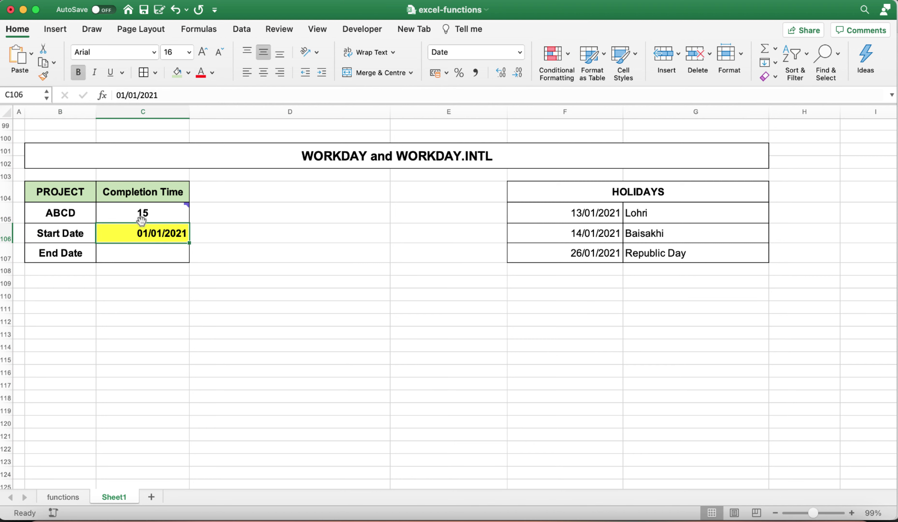
Step: Enter =WORKDAY(C106,15,F105:F107) in D105, giving 27/01/2021
{"action": "left_click", "coordinate": [247, 209]}
{"action": "type", "text": "="}
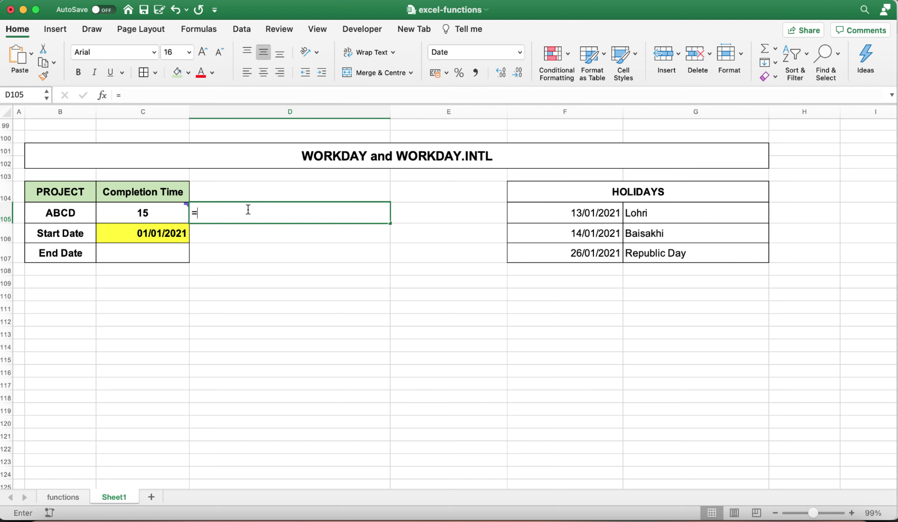
{"action": "type", "text": "WORKDA"}
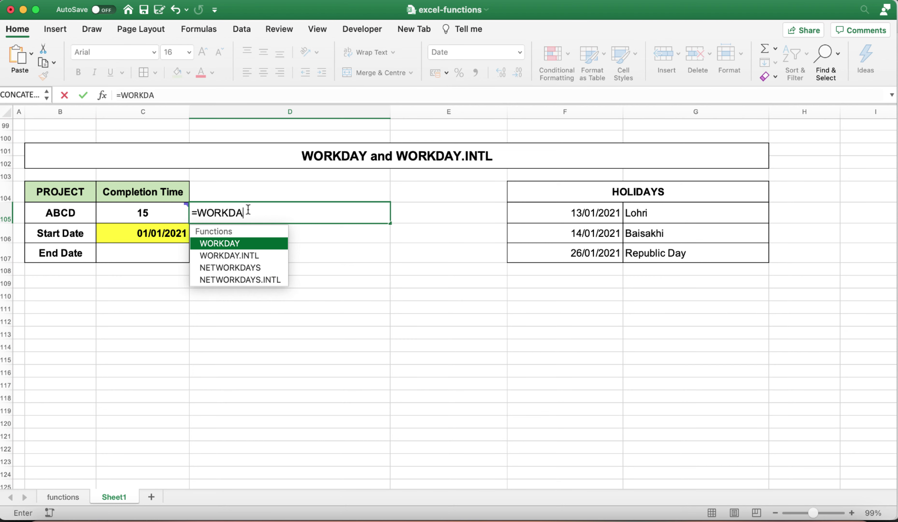
{"action": "type", "text": "Y("}
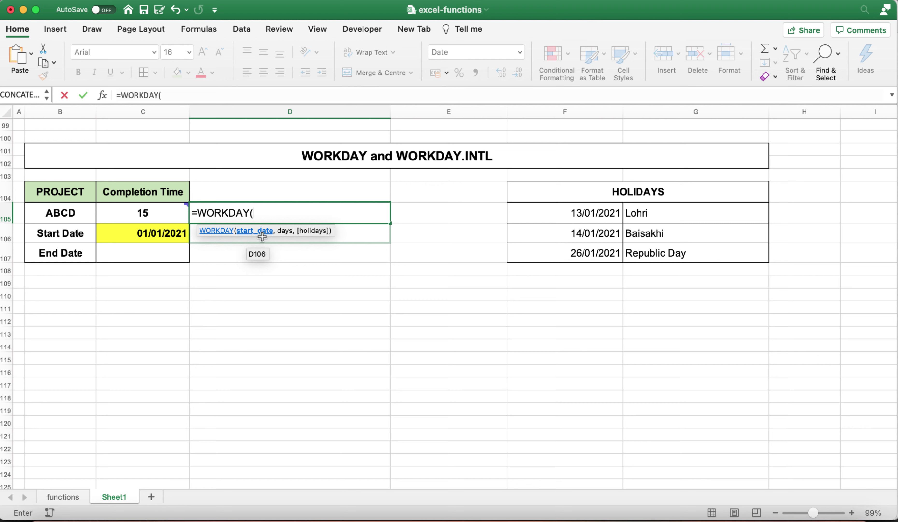
{"action": "left_click", "coordinate": [156, 234]}
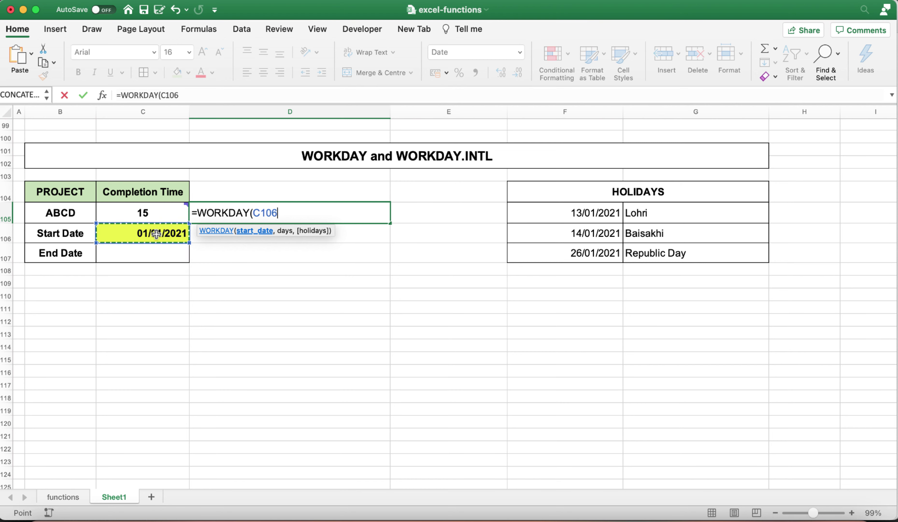
{"action": "type", "text": ","}
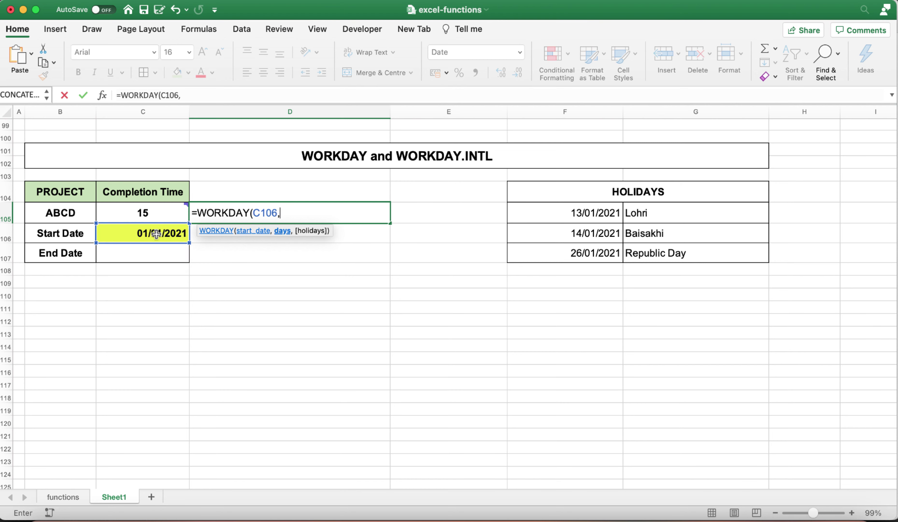
{"action": "type", "text": "1"}
{"action": "type", "text": "55"}
{"action": "key", "text": "BackSpace"}
{"action": "type", "text": ","}
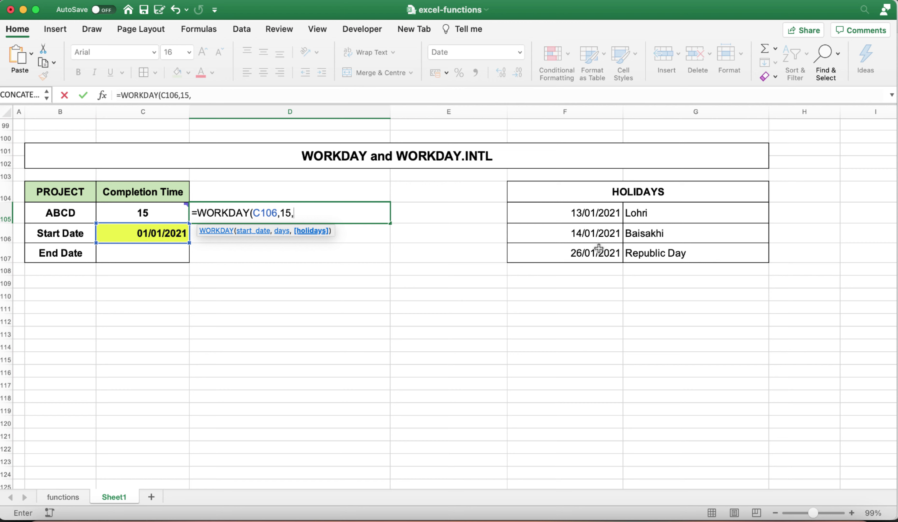
{"action": "left_click_drag", "start_coordinate": [609, 210], "coordinate": [614, 262]}
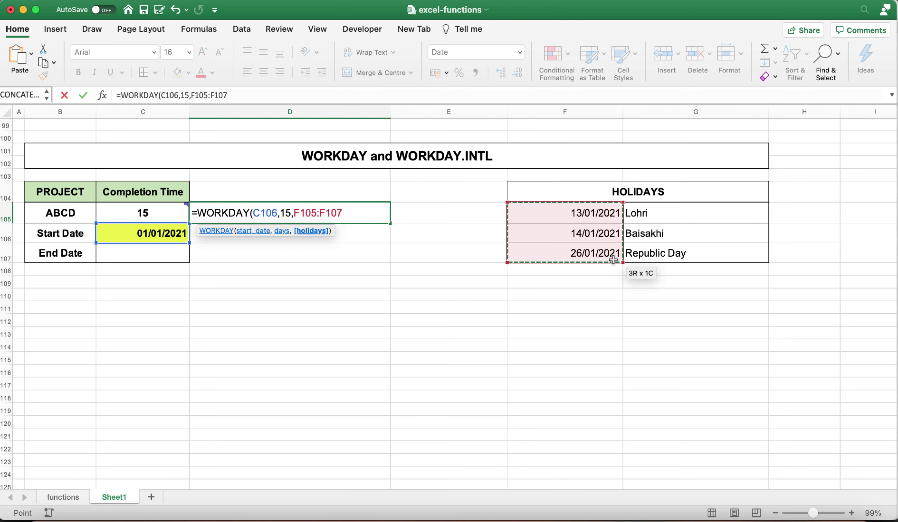
{"action": "type", "text": ")"}
{"action": "key", "text": "Return"}
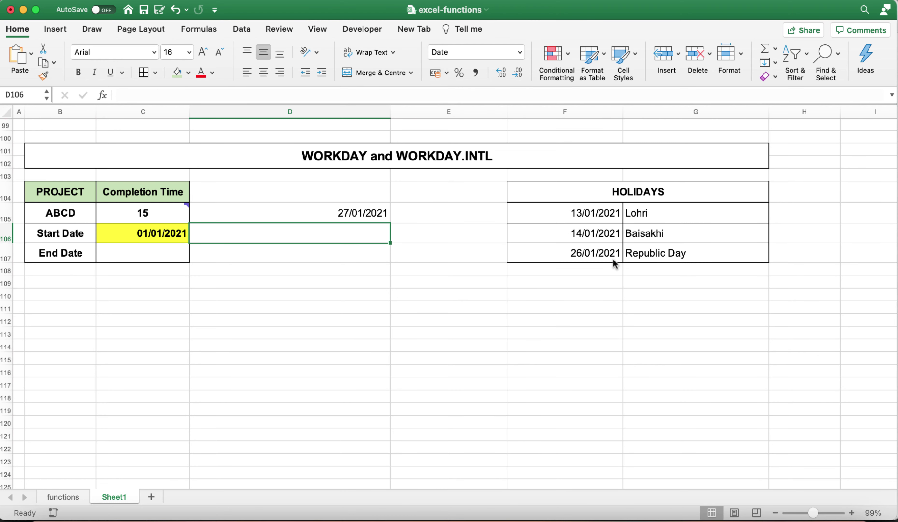
Step: Check D105's WORKDAY formula against C106, undo it, and select End Date cell C107
{"action": "left_click", "coordinate": [359, 213]}
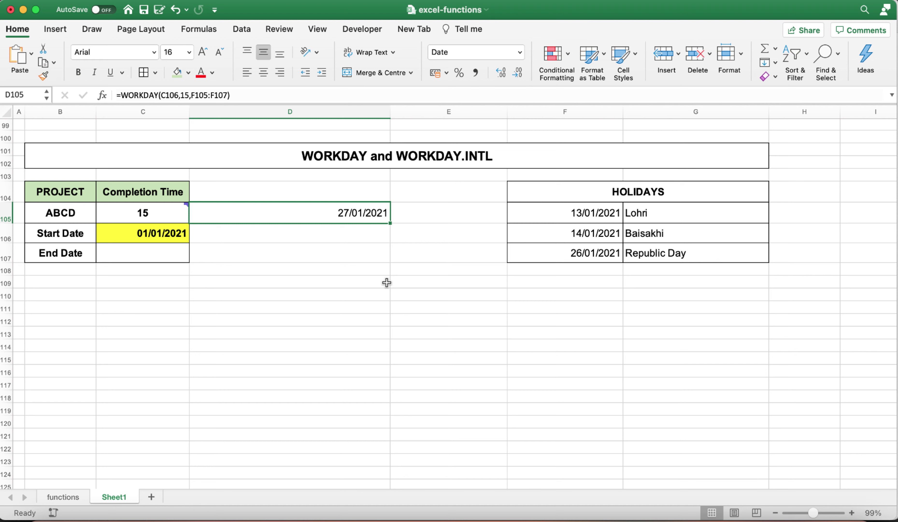
{"action": "left_click", "coordinate": [162, 235]}
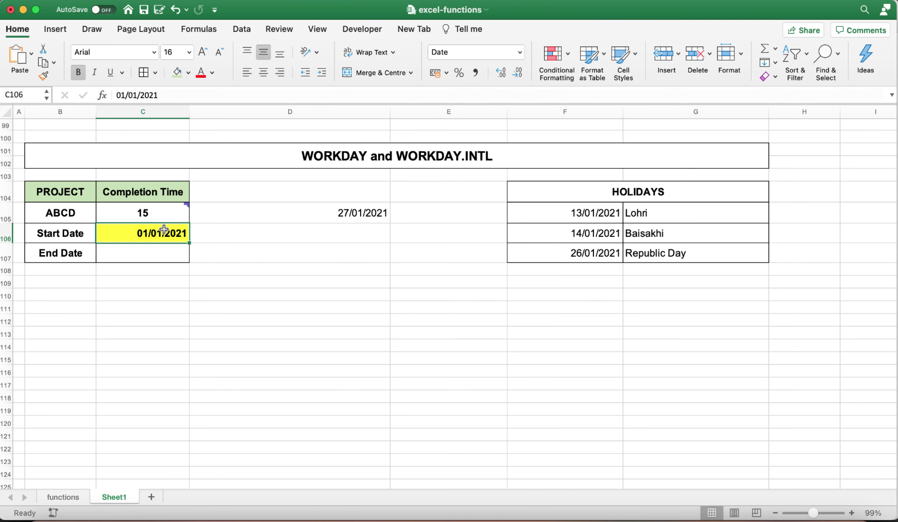
{"action": "left_click", "coordinate": [261, 213]}
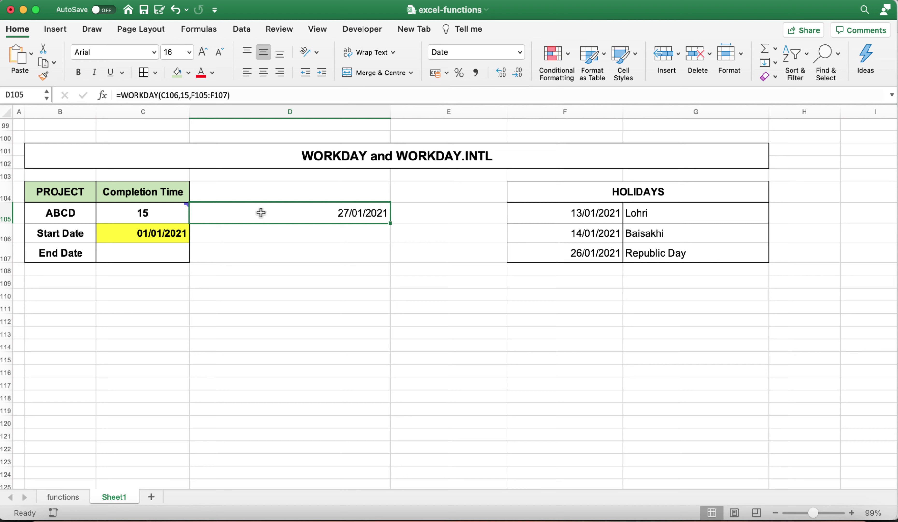
{"action": "key", "text": "ctrl+z"}
{"action": "left_click", "coordinate": [155, 252]}
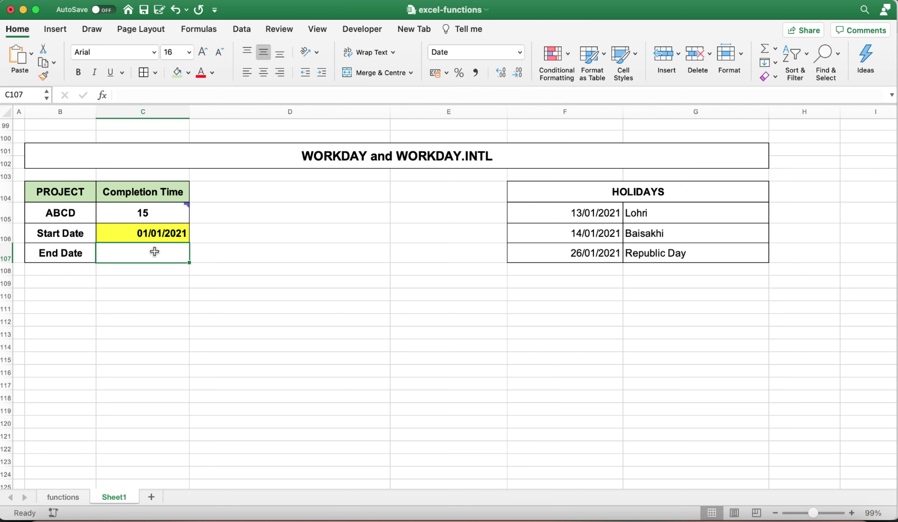
Step: Enter =WORKDAY.INTL(C106,C105,11,F105:F107) in C107 with weekend 11 (Sunday only)
{"action": "type", "text": "="}
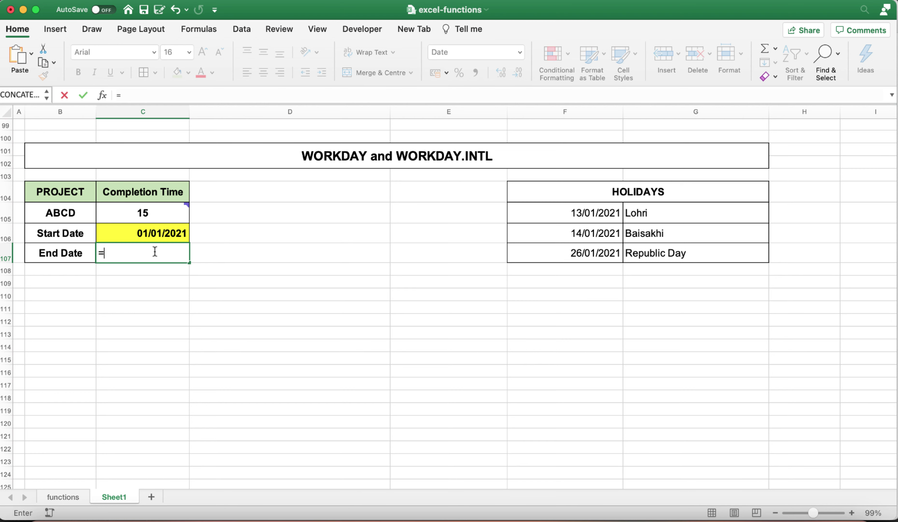
{"action": "type", "text": "WORKDAY."}
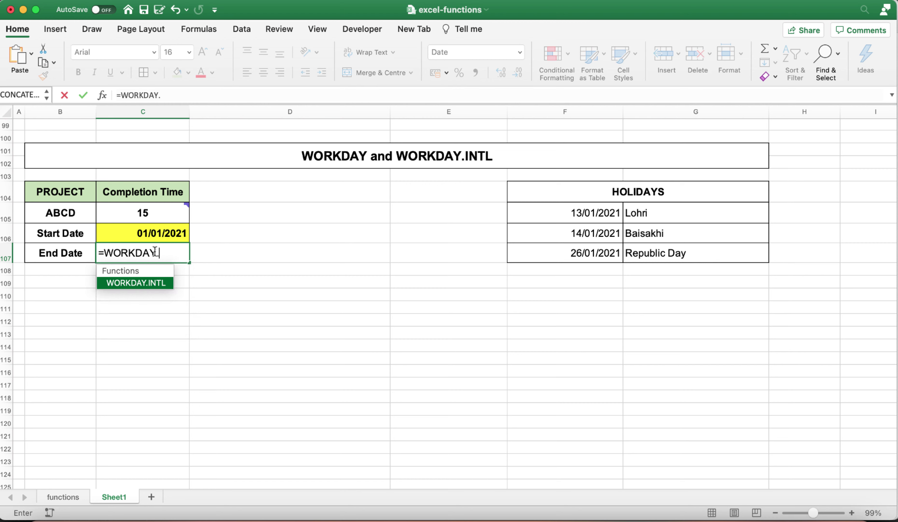
{"action": "type", "text": "INTL("}
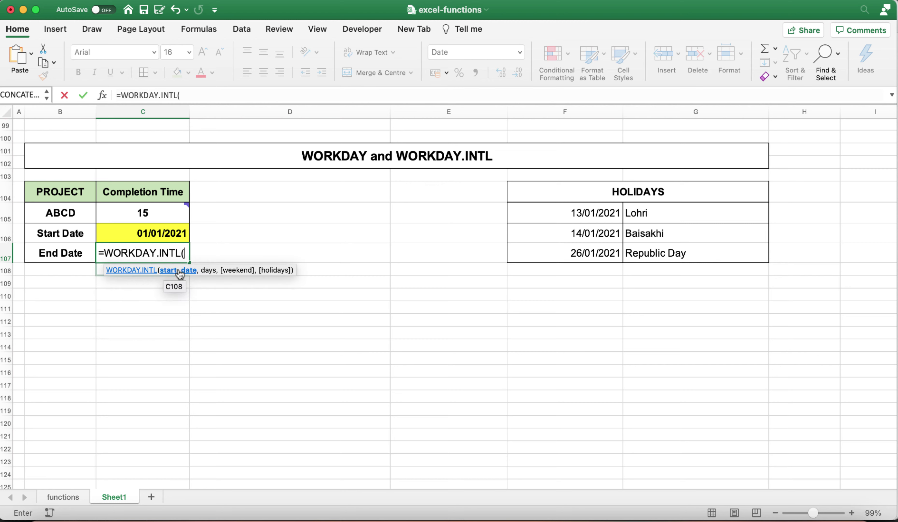
{"action": "left_click", "coordinate": [153, 232]}
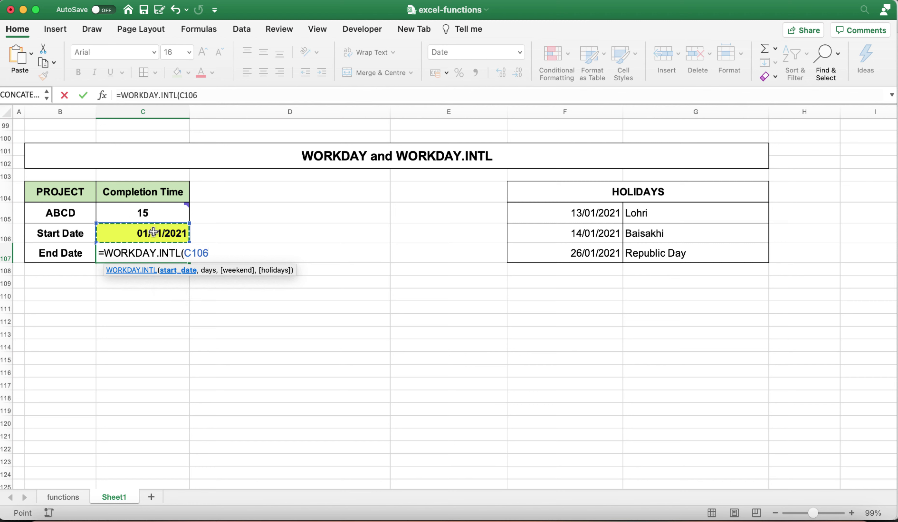
{"action": "type", "text": ","}
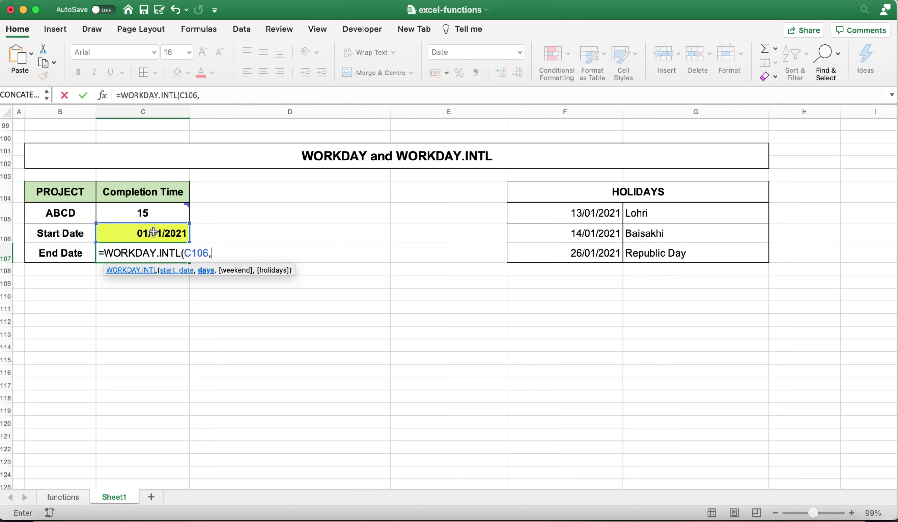
{"action": "left_click", "coordinate": [154, 215]}
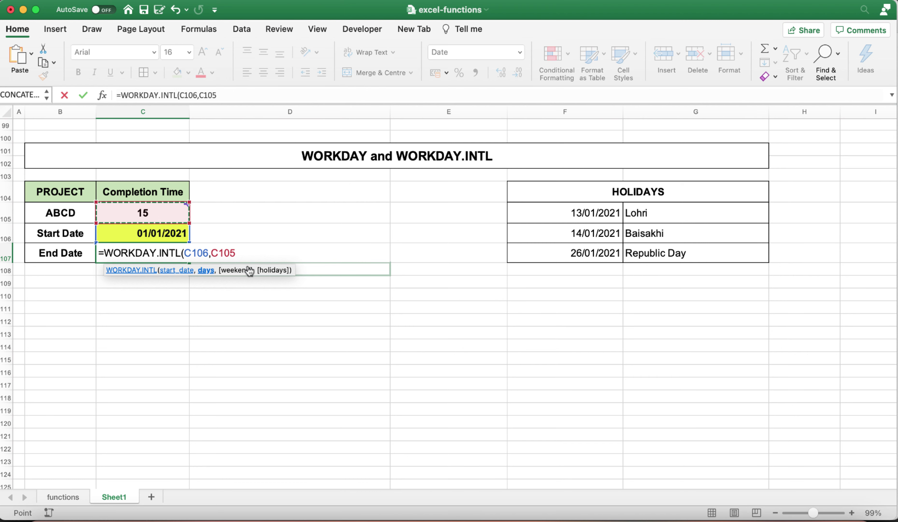
{"action": "type", "text": ","}
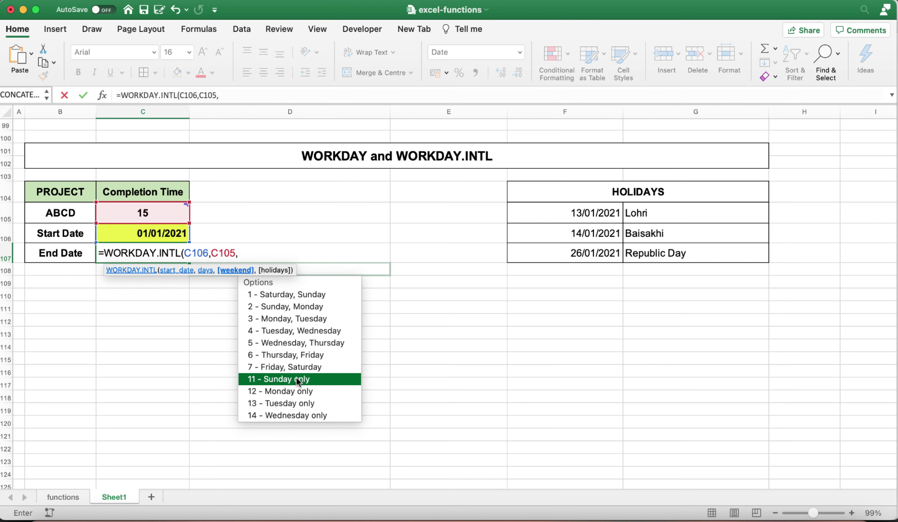
{"action": "double_click", "coordinate": [296, 378]}
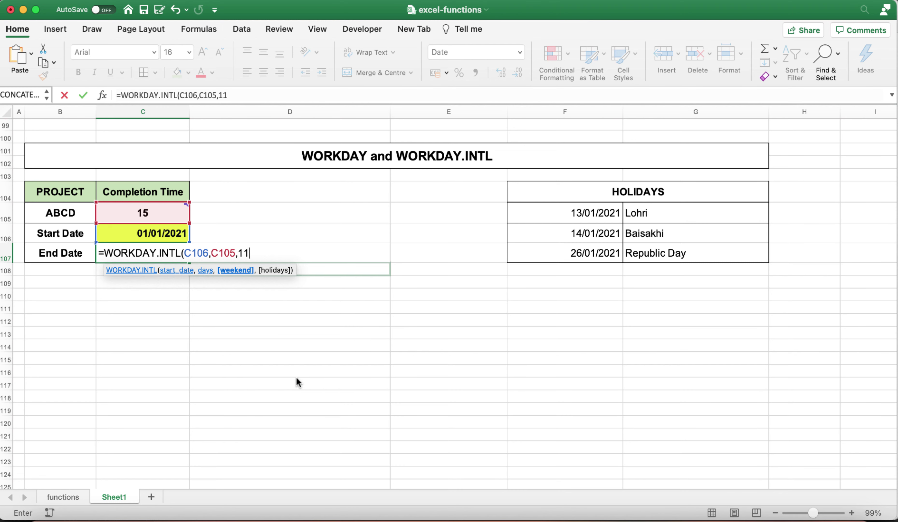
{"action": "type", "text": ","}
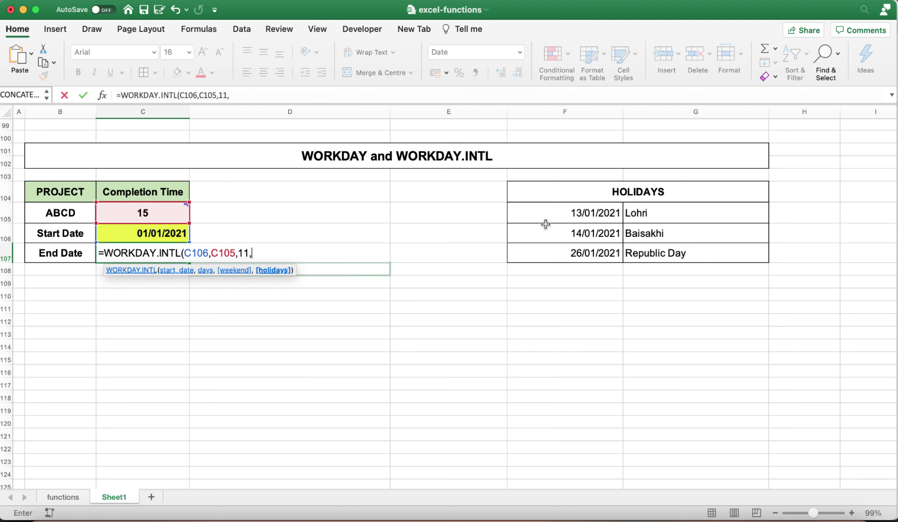
{"action": "left_click_drag", "start_coordinate": [573, 215], "coordinate": [580, 252]}
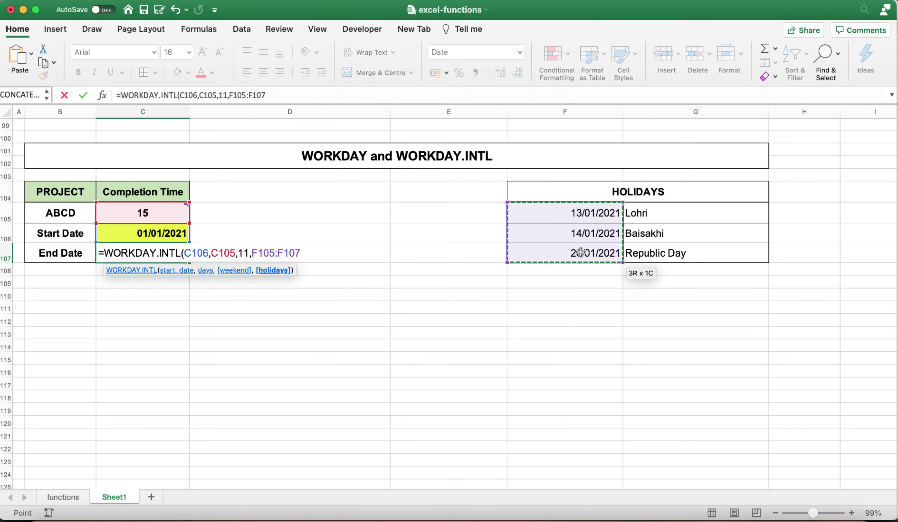
{"action": "type", "text": ")"}
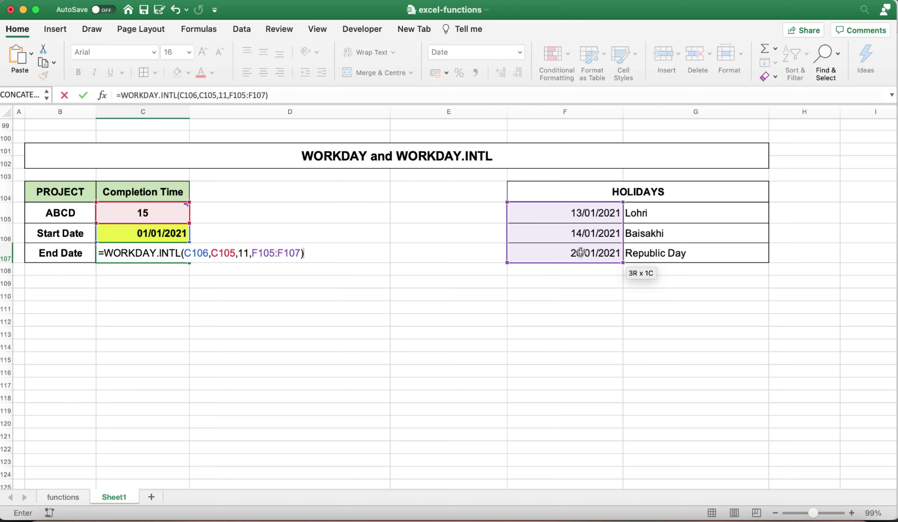
{"action": "key", "text": "Return"}
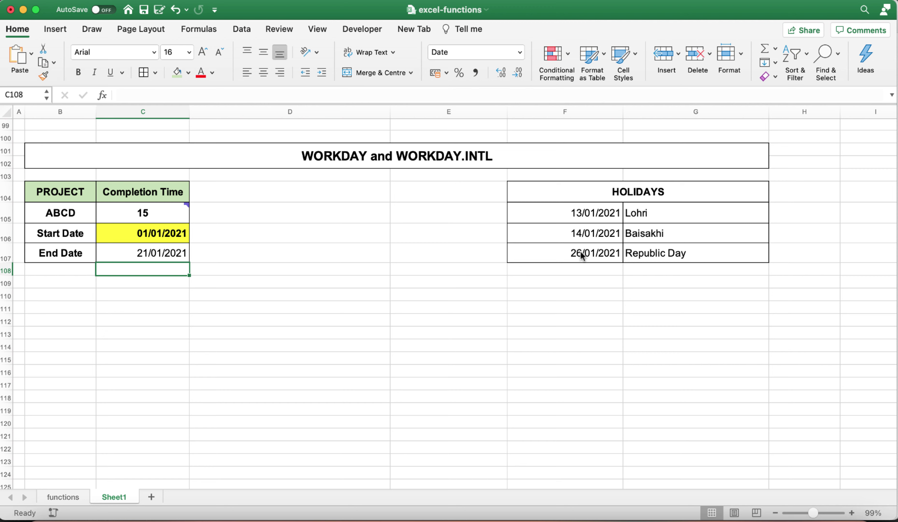
Step: Bold the 21/01/2021 End Date in C107
{"action": "left_click", "coordinate": [141, 252]}
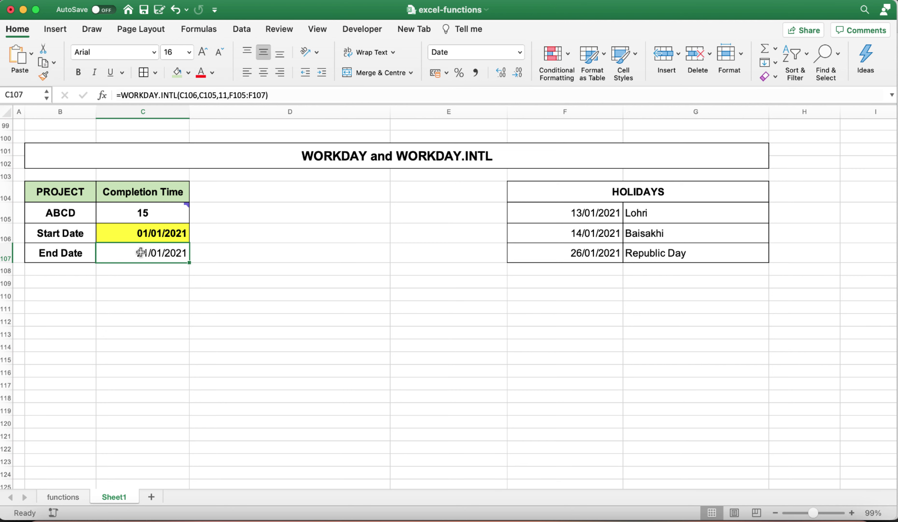
{"action": "key", "text": "super+b"}
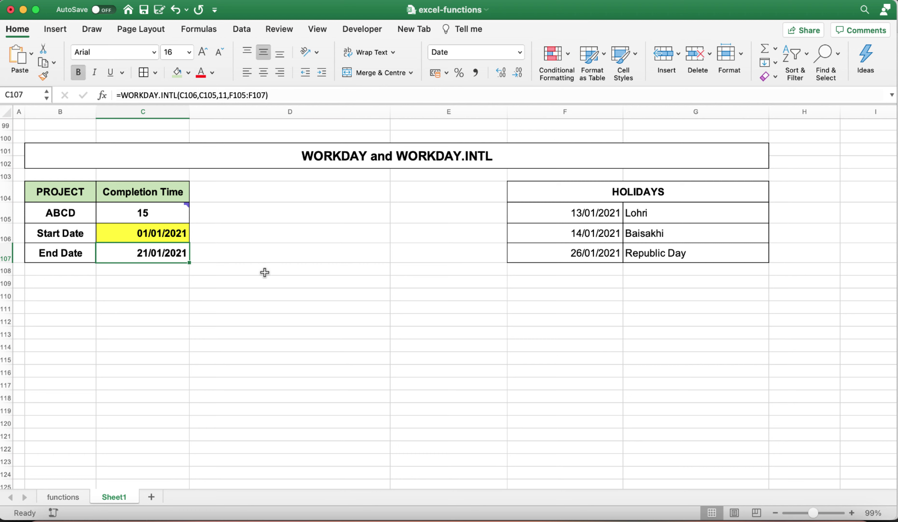